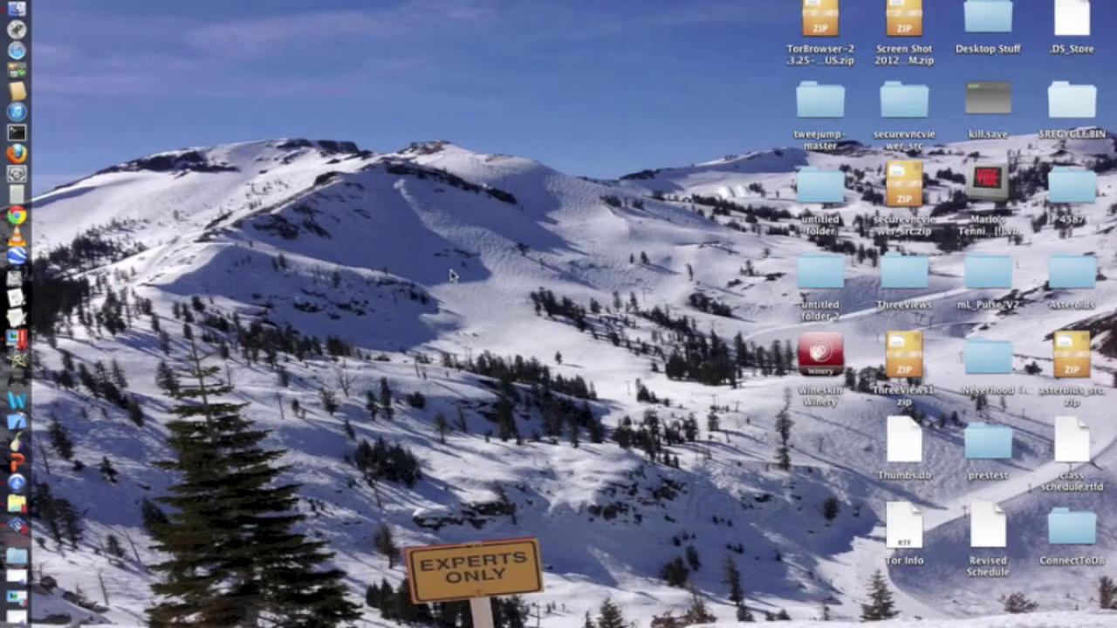
- Launch Chrome, open its Preferences, and scroll the Settings page down to the Privacy section
left_click(22, 218)
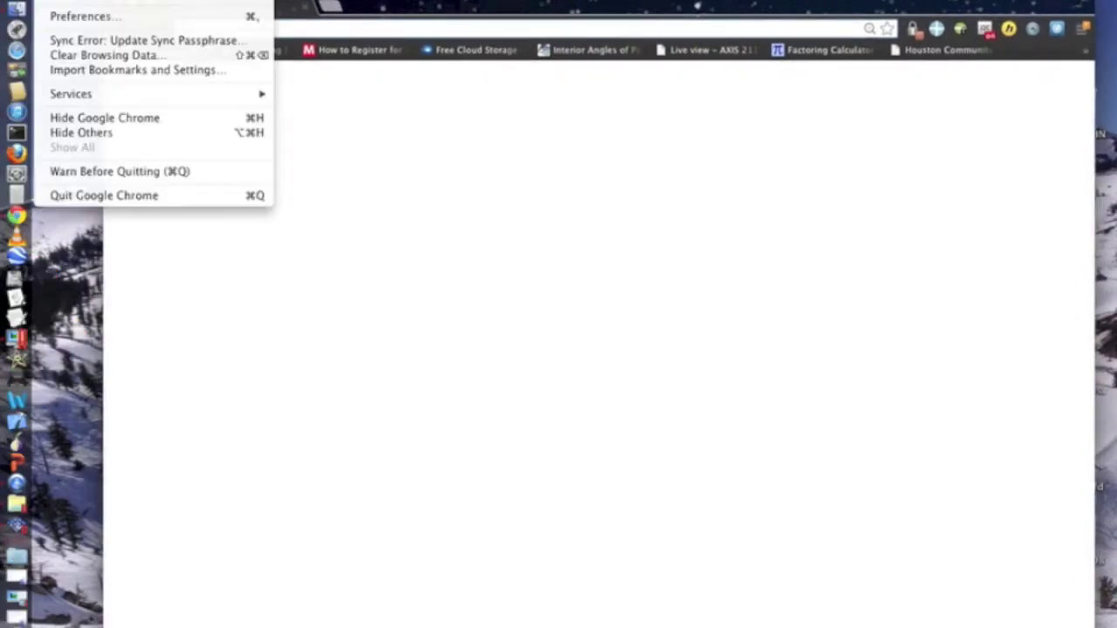
left_click(66, 16)
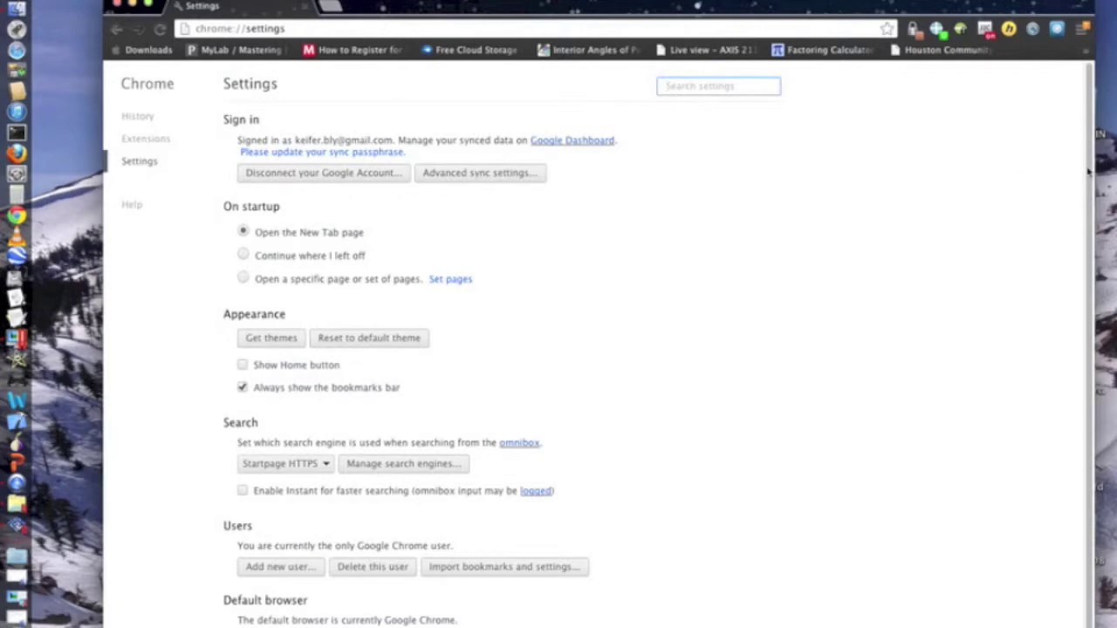
scroll(1088, 171, "down", 1)
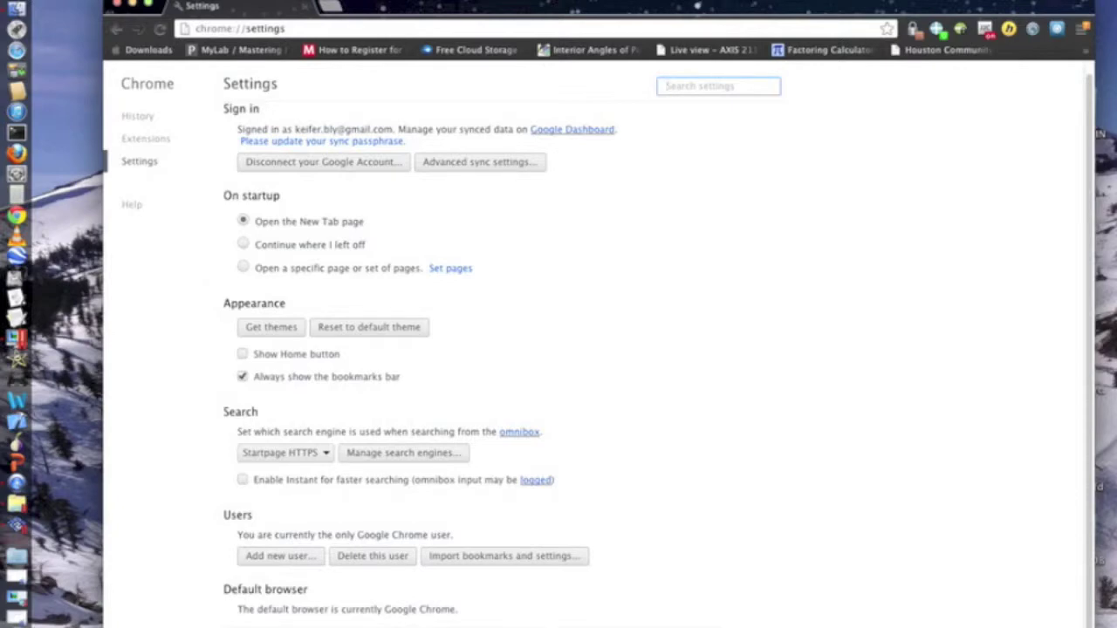
scroll(611, 349, "up", 1)
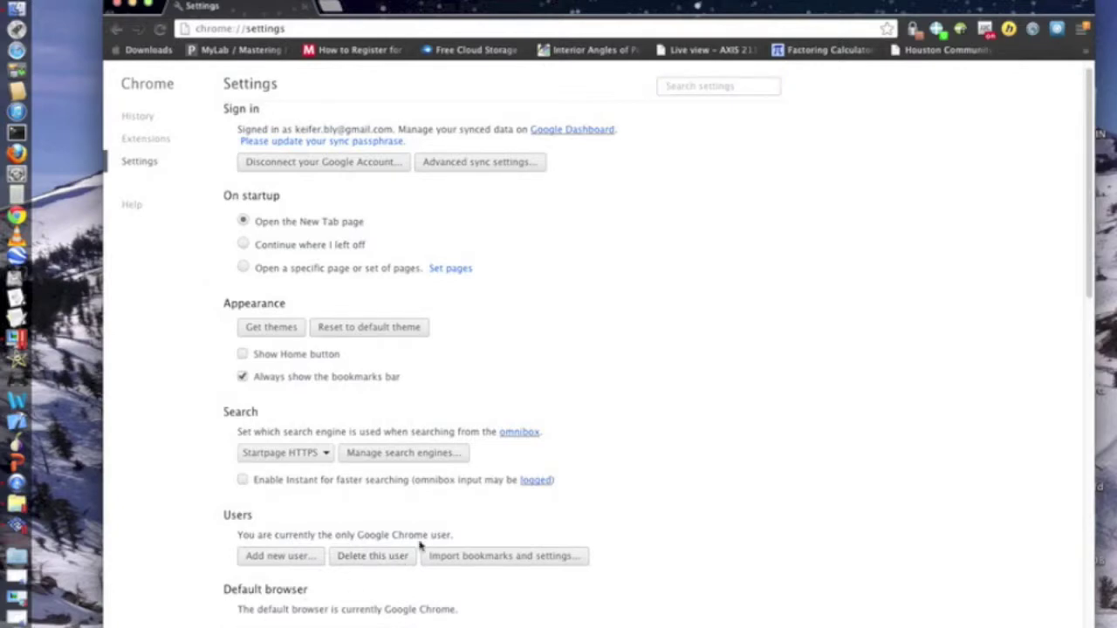
mouse_move(1087, 263)
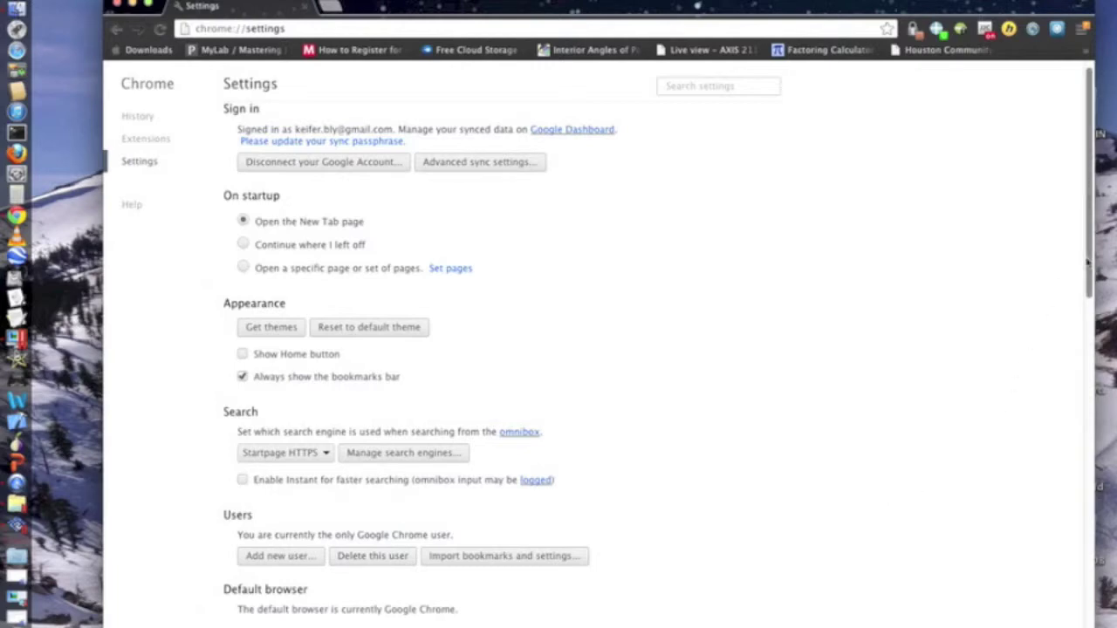
scroll(1091, 318, "down", 3)
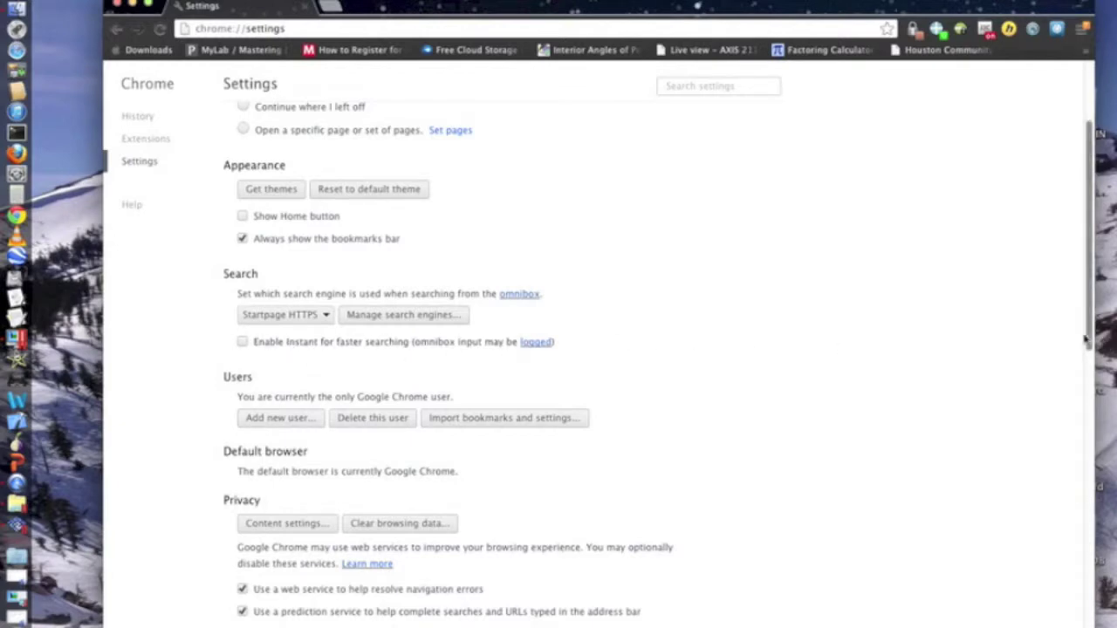
scroll(1090, 341, "down", 1)
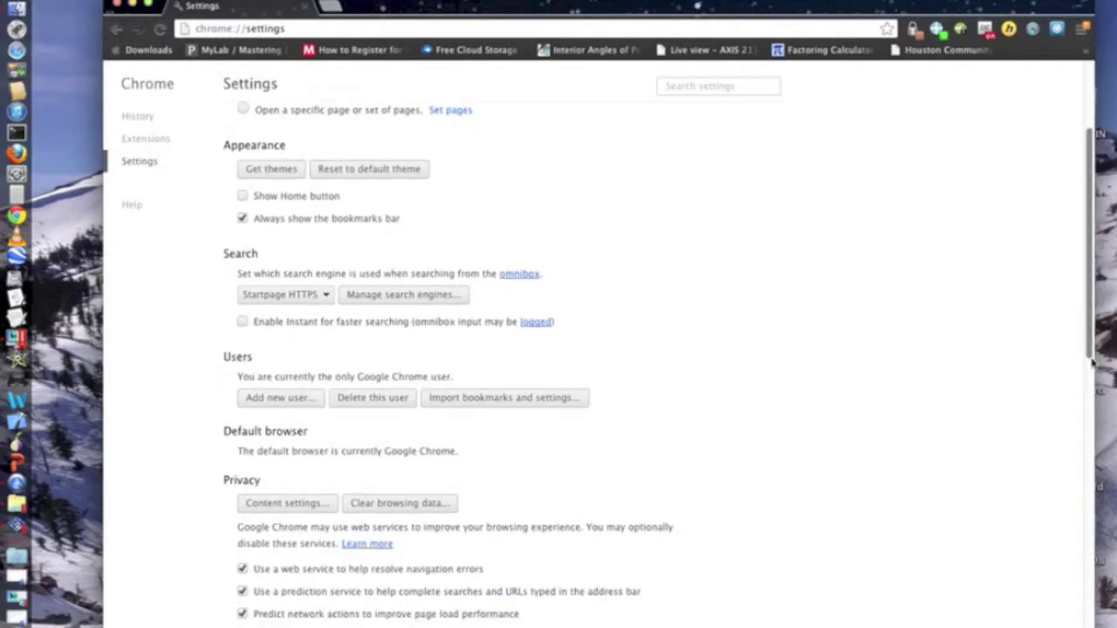
scroll(1091, 348, "down", 1)
scroll(1089, 322, "down", 2)
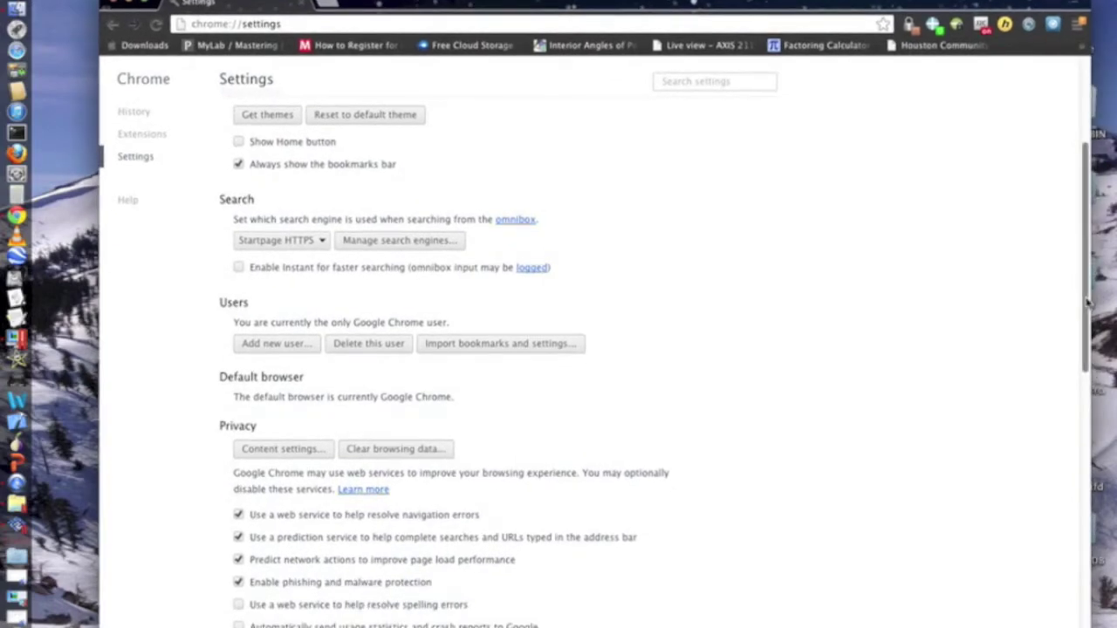
left_click_drag(1089, 301, 1091, 357)
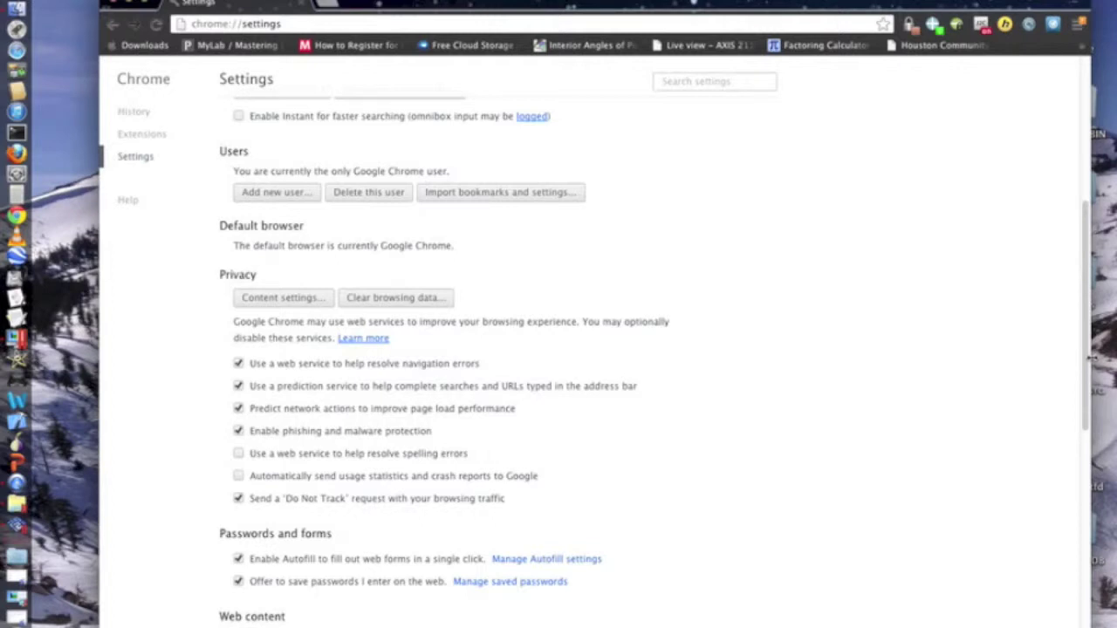
- Leave 'Automatically send usage statistics and crash reports' unchecked and open the Content settings dialog
left_click(284, 483)
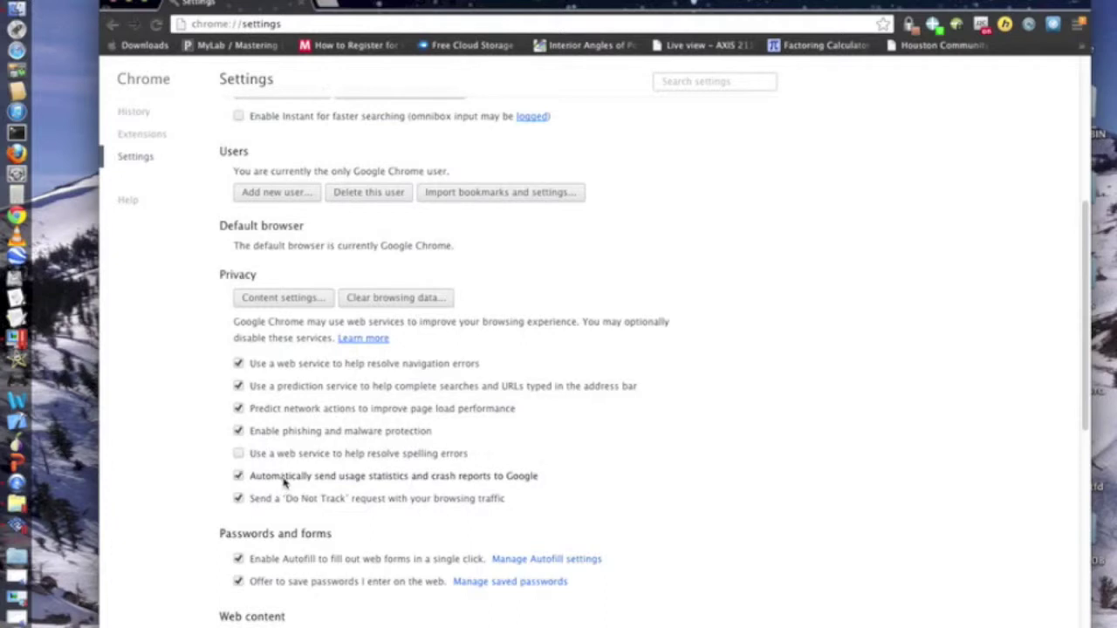
left_click(243, 472)
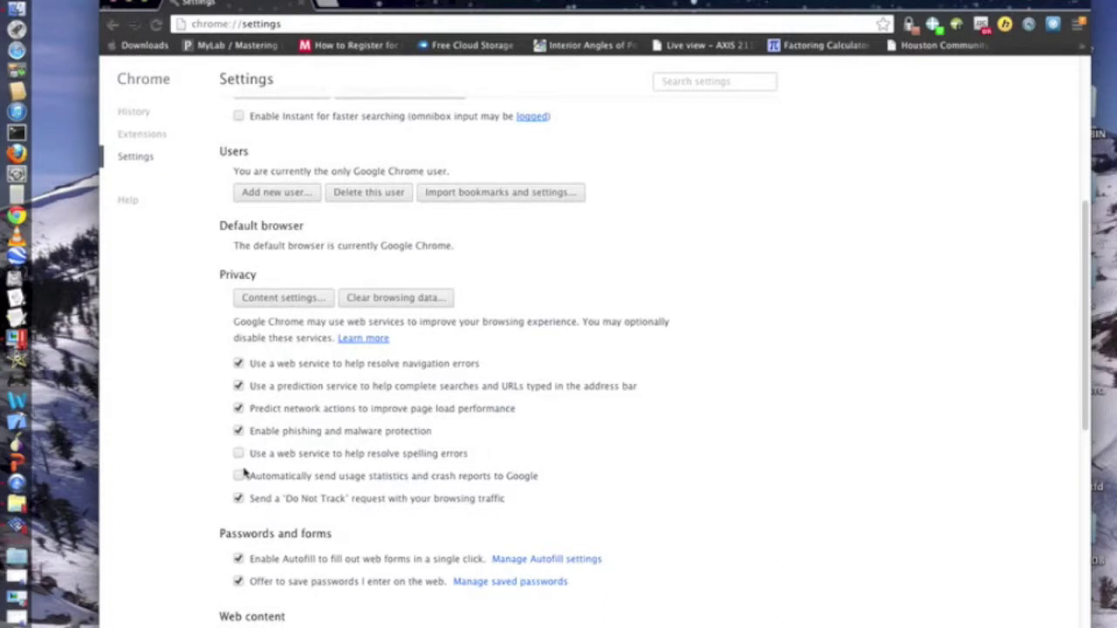
left_click(328, 297)
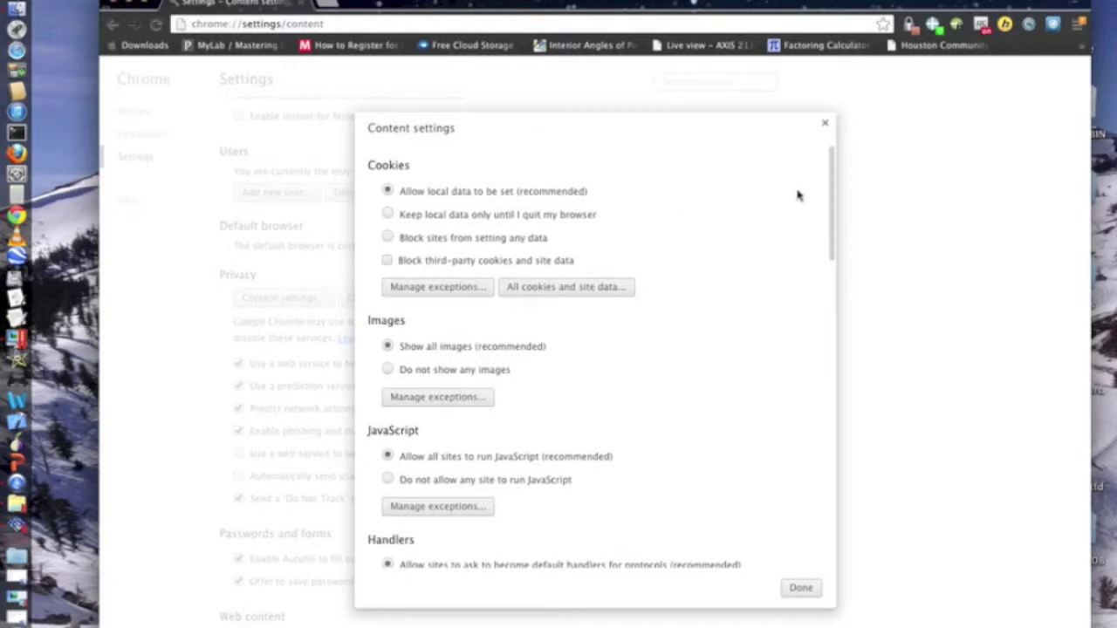
mouse_move(835, 194)
left_mouse_down()
mouse_move(833, 295)
mouse_move(875, 207)
left_mouse_up()
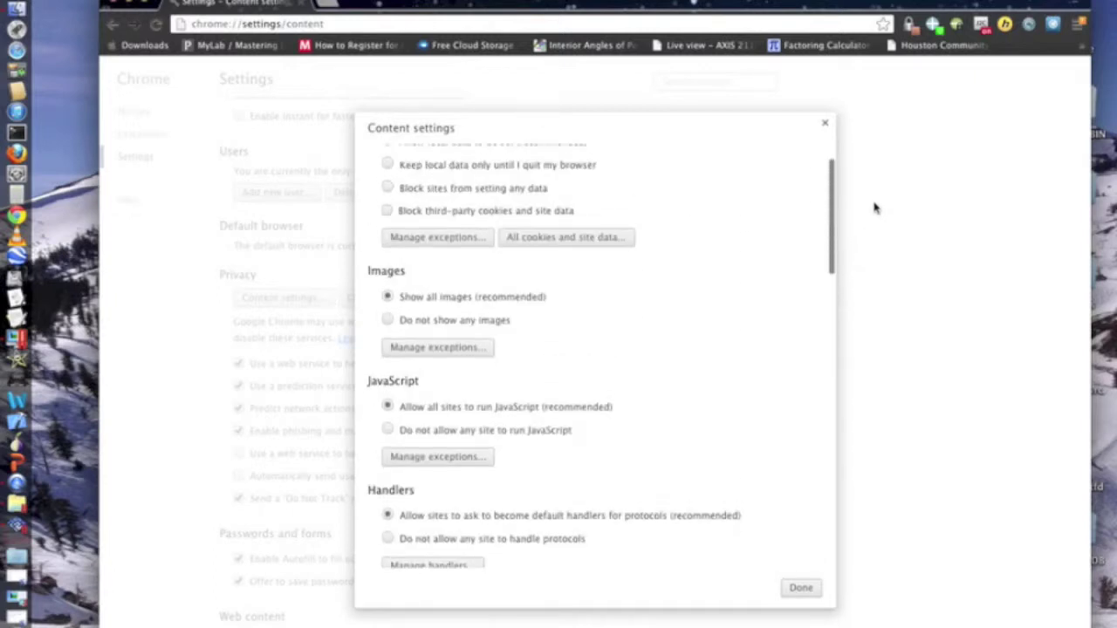
mouse_move(875, 207)
left_mouse_down()
mouse_move(852, 317)
mouse_move(856, 534)
left_mouse_up()
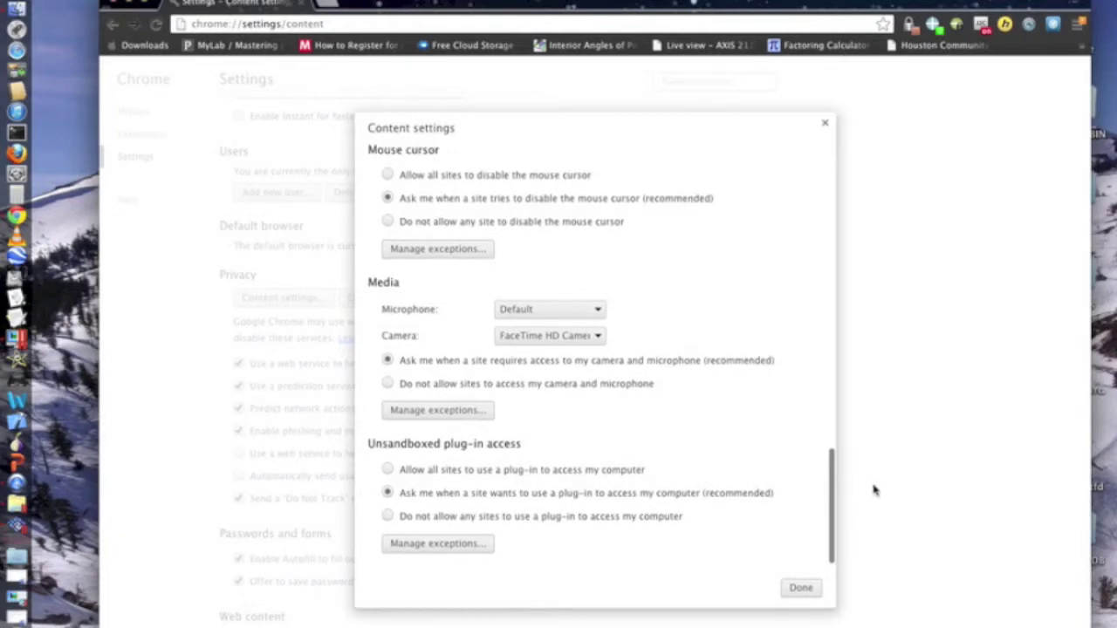
scroll(872, 489, "up", 2)
scroll(877, 469, "up", 3)
scroll(893, 445, "up", 2)
scroll(902, 384, "up", 2)
scroll(910, 352, "up", 3)
scroll(917, 340, "up", 2)
scroll(923, 323, "up", 2)
scroll(930, 296, "up", 2)
scroll(934, 279, "up", 3)
scroll(943, 262, "up", 1)
scroll(946, 245, "up", 1)
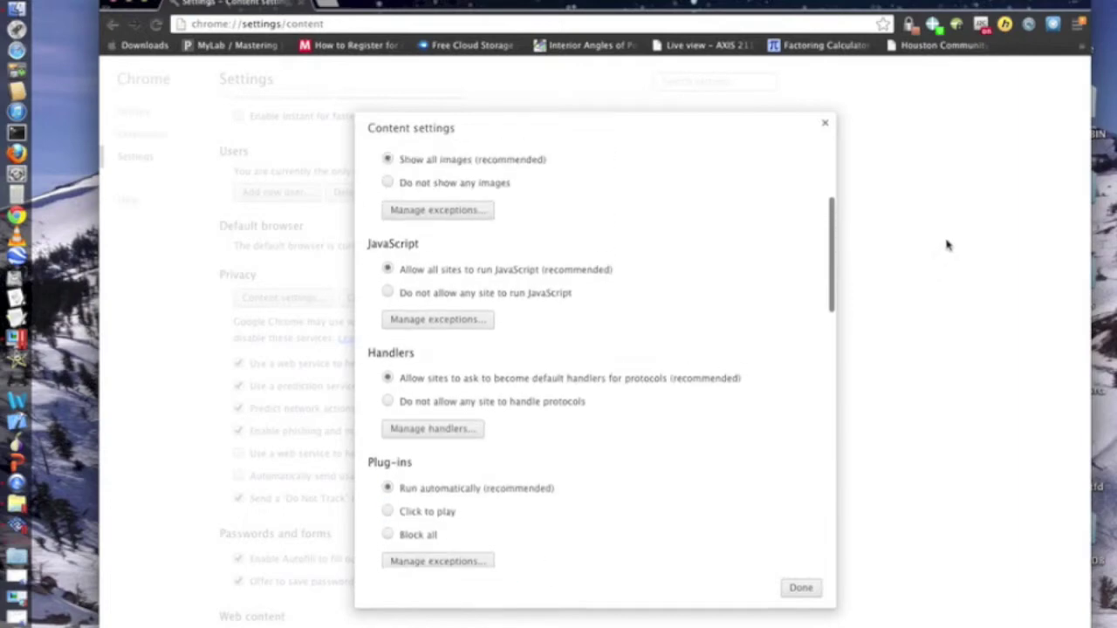
scroll(951, 226, "up", 2)
scroll(955, 204, "up", 2)
scroll(968, 192, "up", 2)
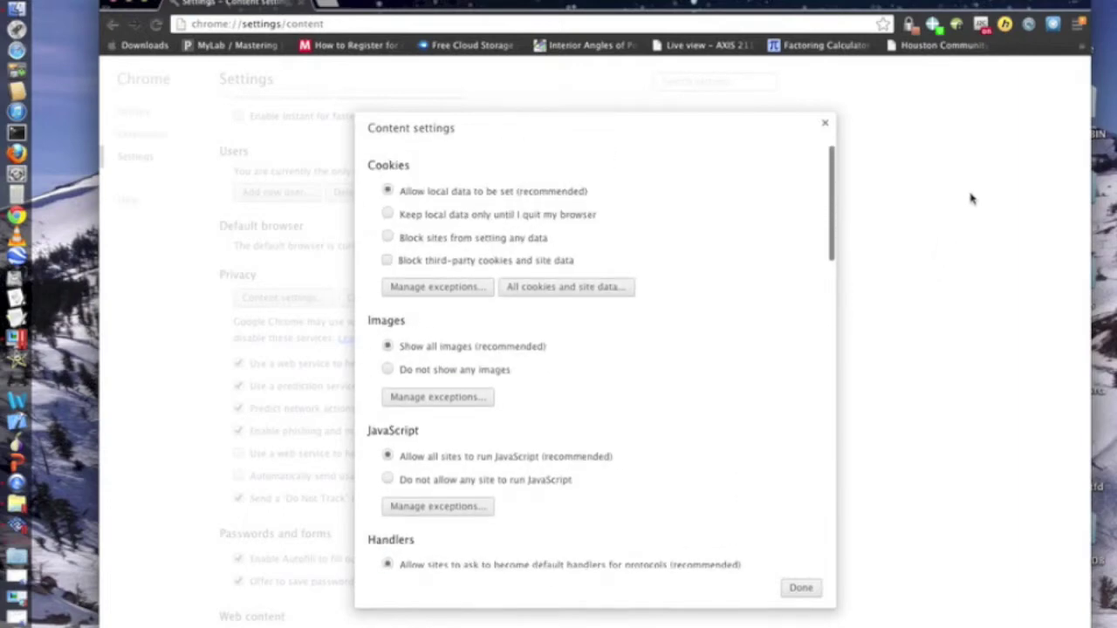
scroll(964, 227, "down", 3)
scroll(962, 272, "down", 2)
scroll(965, 316, "down", 2)
scroll(970, 351, "down", 2)
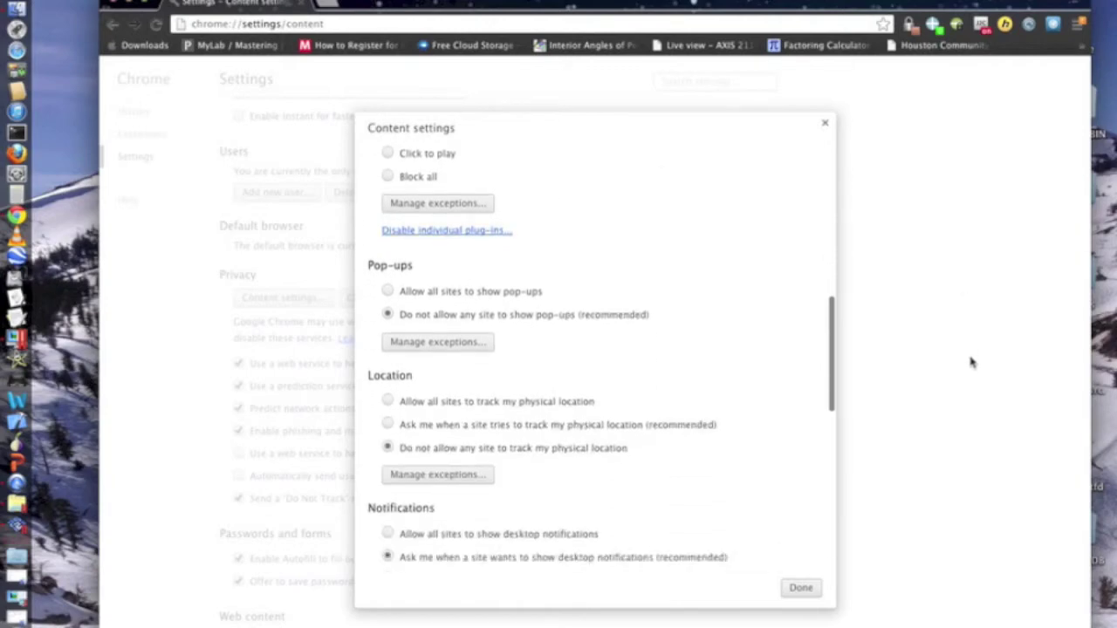
scroll(974, 377, "down", 3)
scroll(977, 411, "down", 3)
scroll(979, 442, "down", 2)
scroll(983, 456, "down", 3)
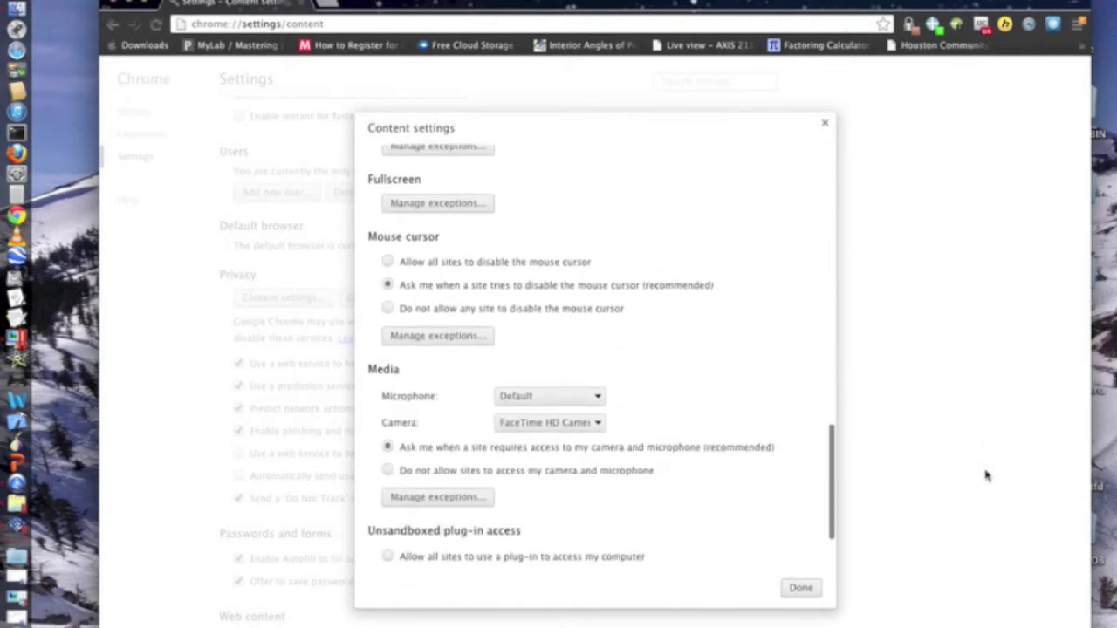
scroll(989, 475, "down", 2)
scroll(989, 496, "down", 1)
scroll(993, 493, "up", 2)
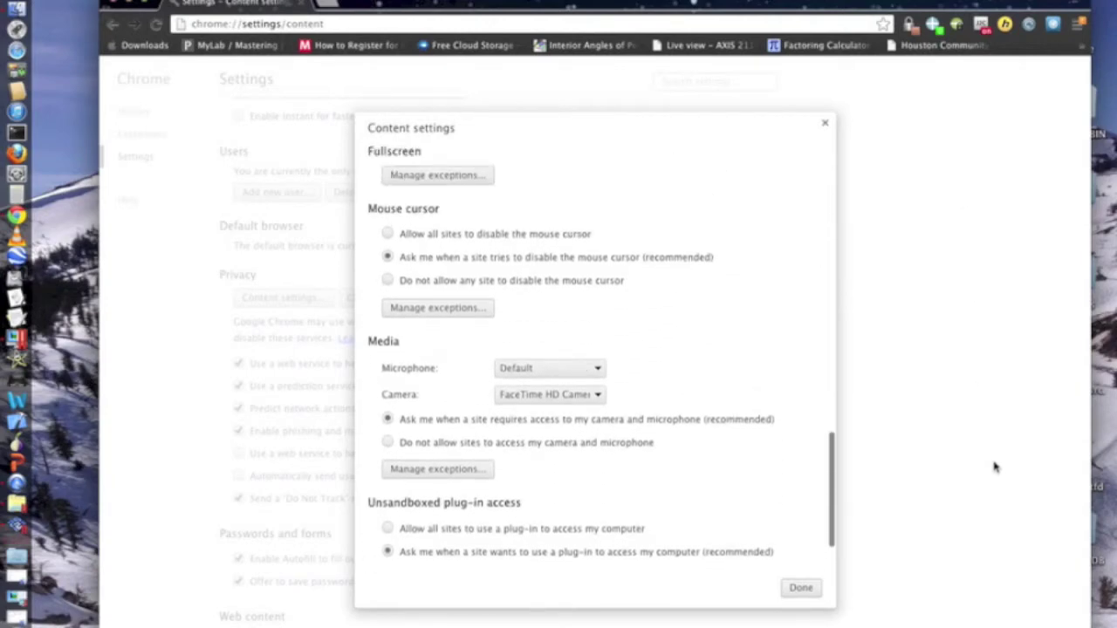
scroll(996, 454, "up", 3)
scroll(1000, 423, "up", 3)
scroll(1005, 392, "up", 2)
scroll(1008, 381, "up", 1)
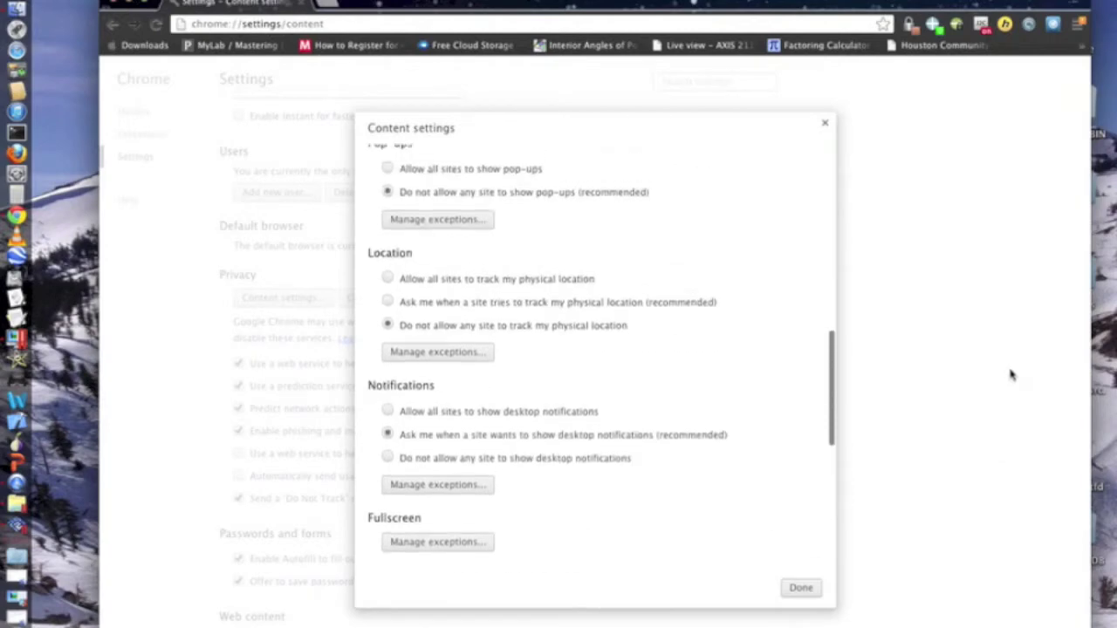
scroll(1014, 358, "up", 3)
scroll(1021, 331, "up", 2)
scroll(1026, 314, "up", 2)
scroll(1034, 293, "up", 3)
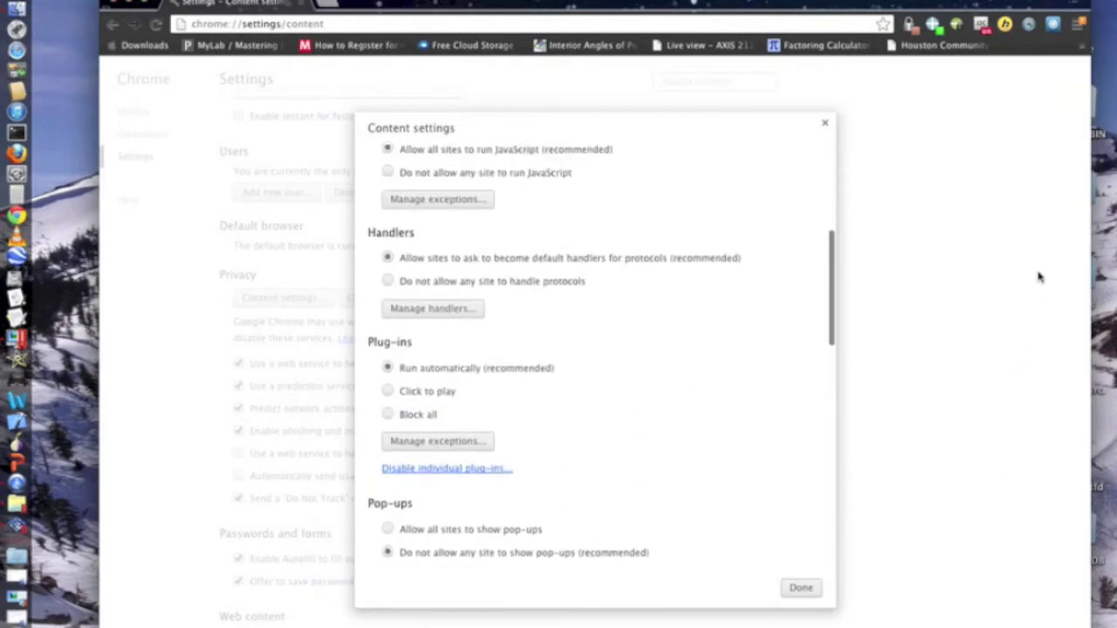
scroll(1043, 262, "up", 3)
scroll(1045, 245, "up", 1)
scroll(1056, 222, "up", 3)
scroll(1066, 201, "up", 1)
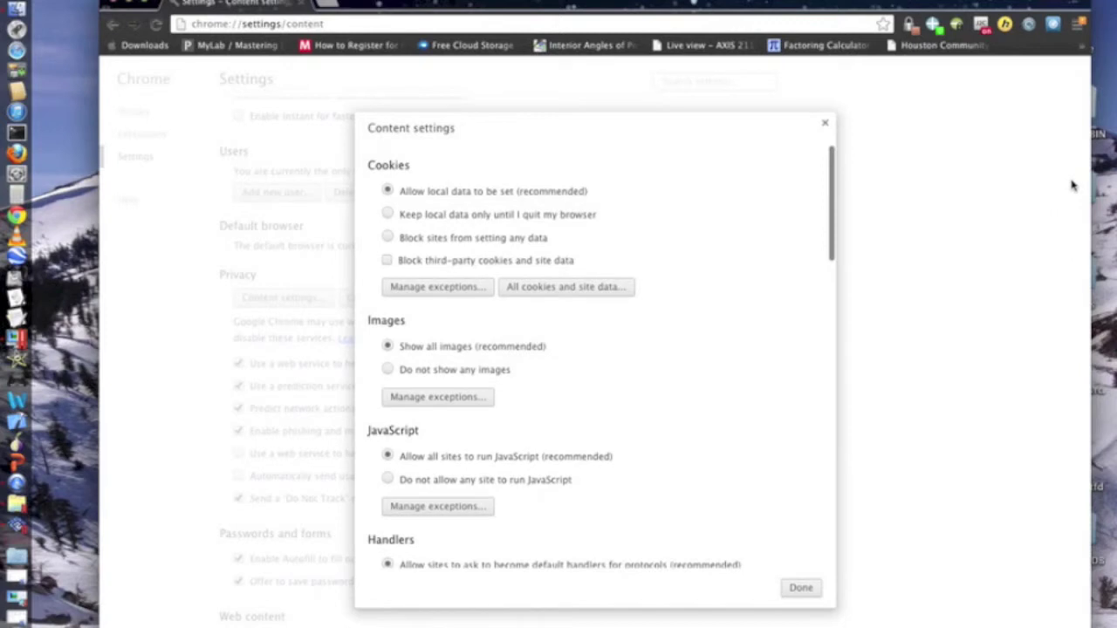
- Scroll Content settings to Location, where 'Do not allow any site to track my physical location' is selected
left_click_drag(831, 200, 853, 349)
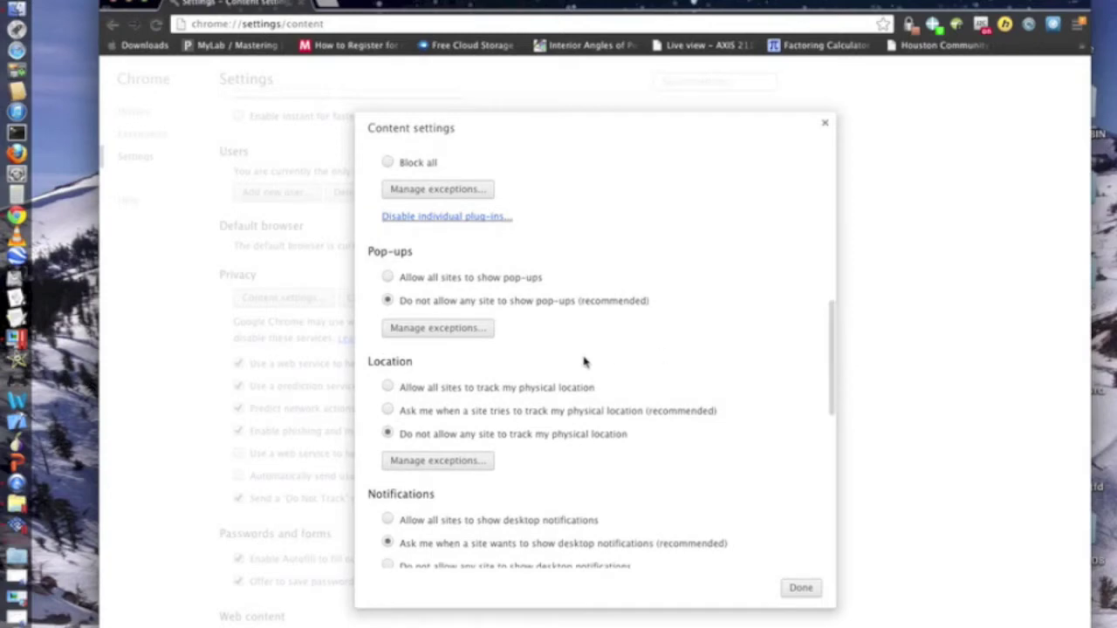